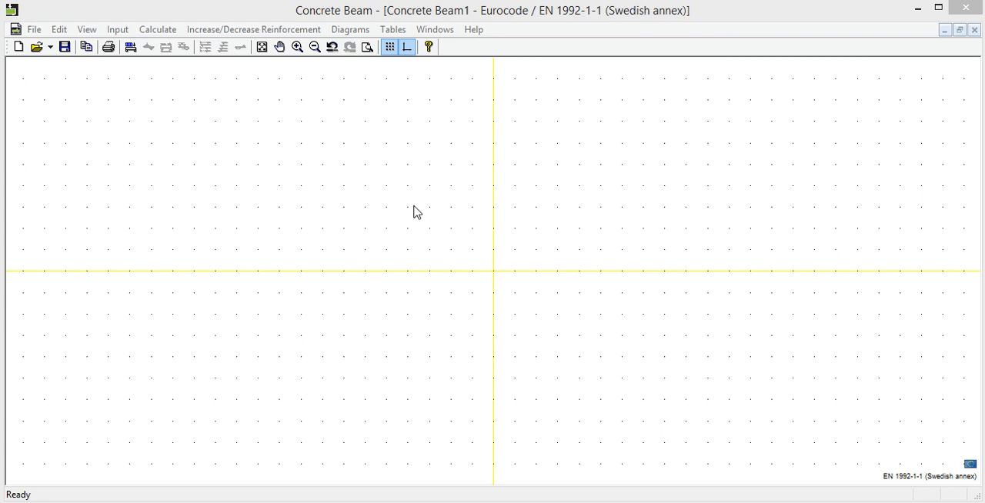
- Review the project title information fields and leave them empty
left_click(126, 31)
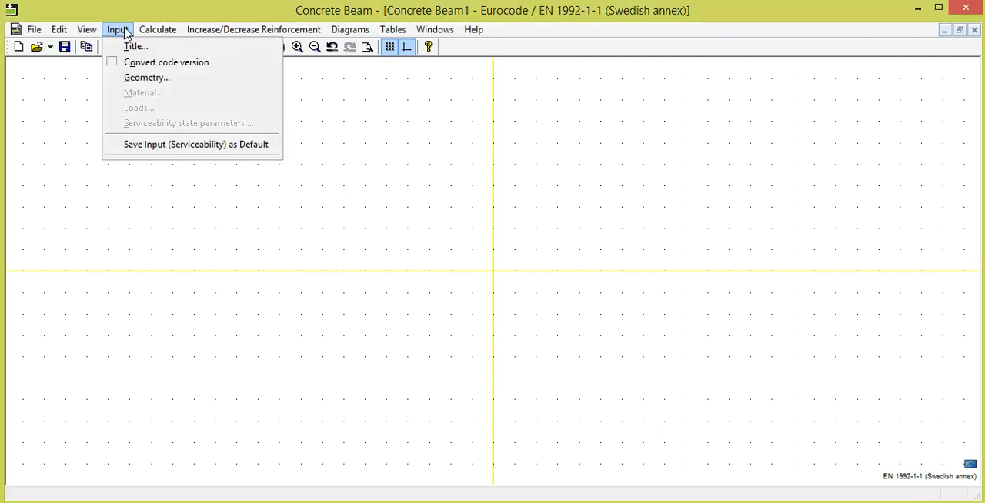
left_click(133, 46)
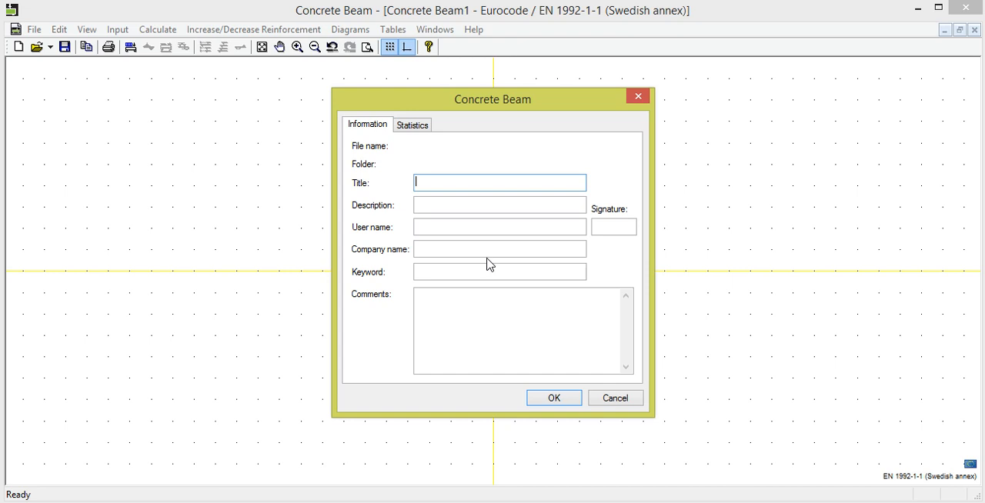
left_click(607, 399)
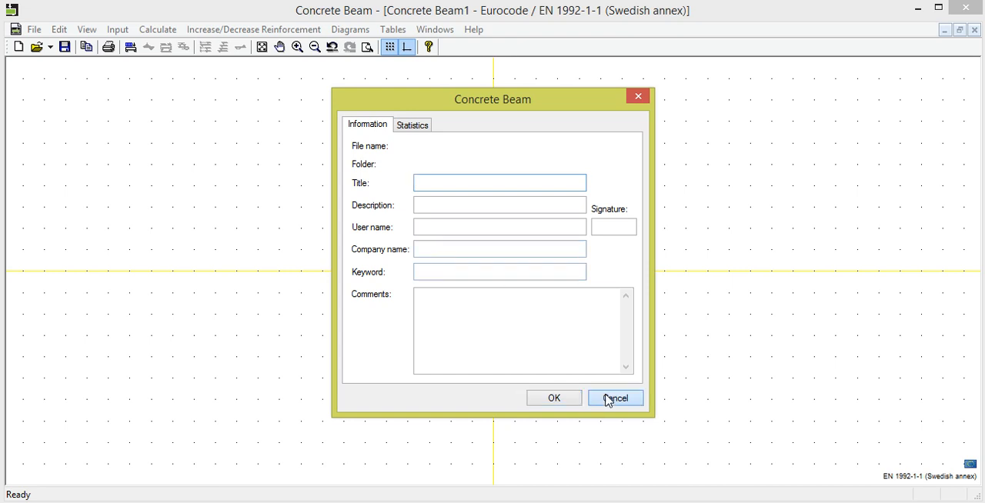
- Review the Eurocode annex versions available for code conversion without converting the input
left_click(119, 31)
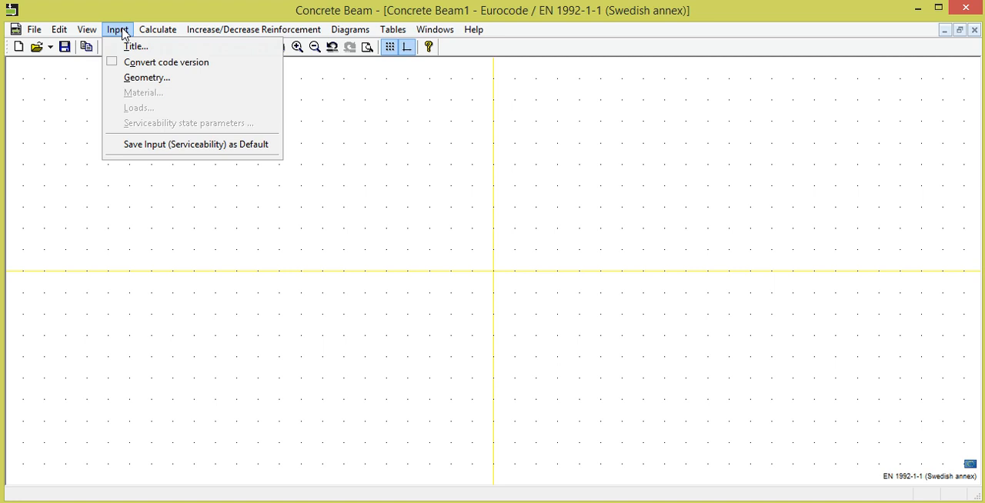
left_click(151, 63)
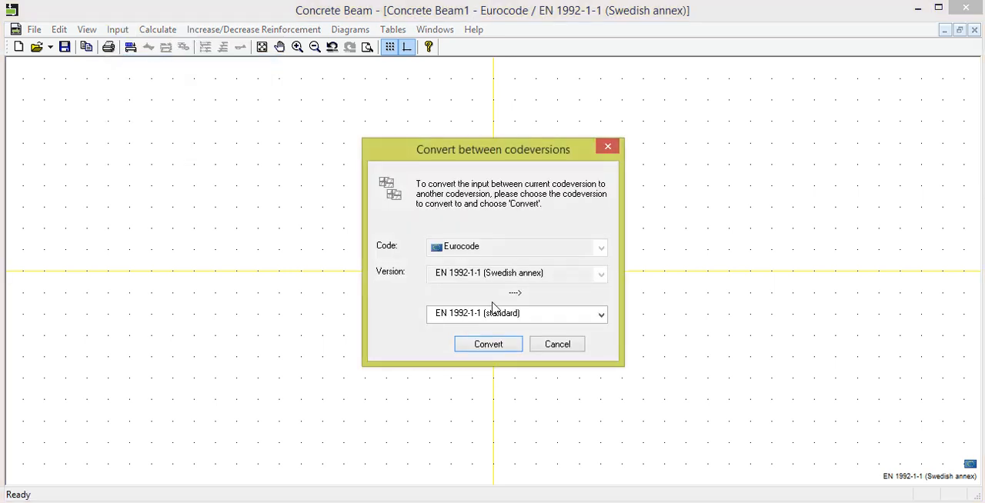
left_click(601, 317)
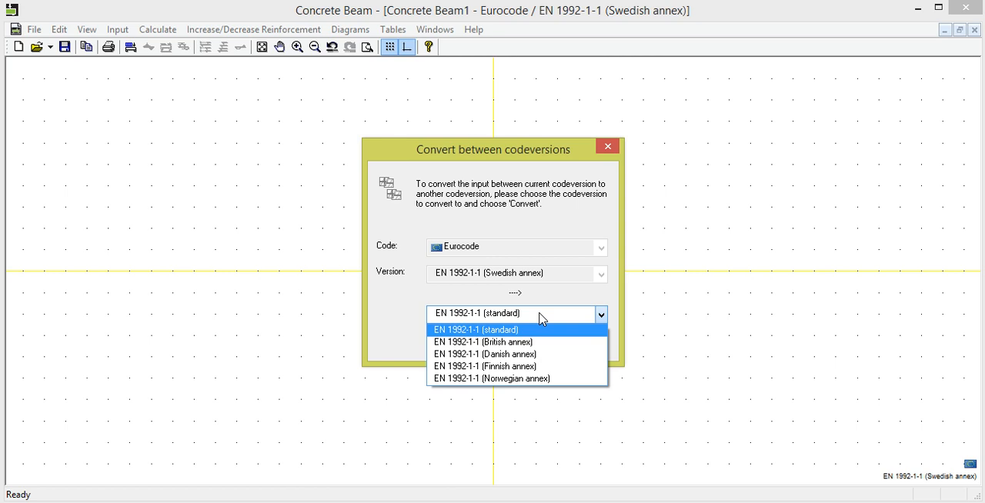
left_click(594, 300)
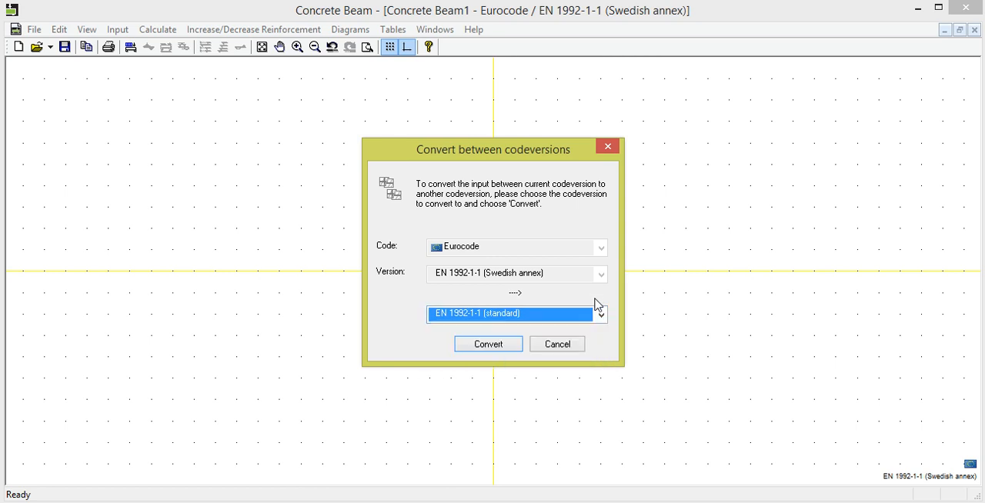
left_click(572, 345)
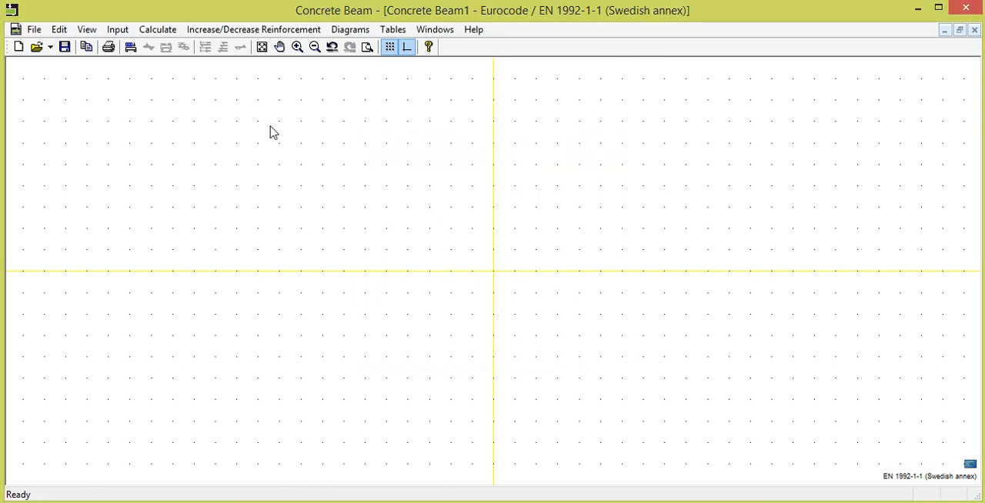
- Define the beam geometry with 3 spans and set span 1's length to 7000 mm
left_click(119, 30)
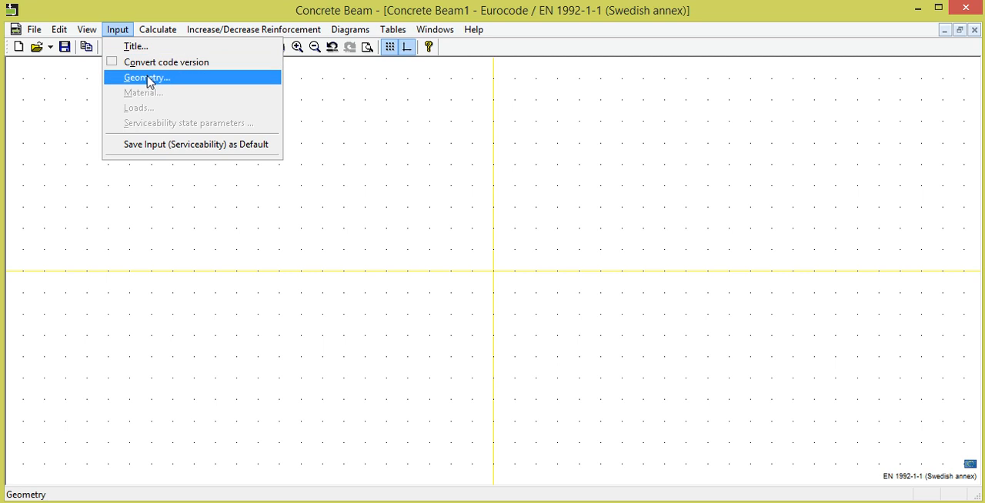
left_click(148, 78)
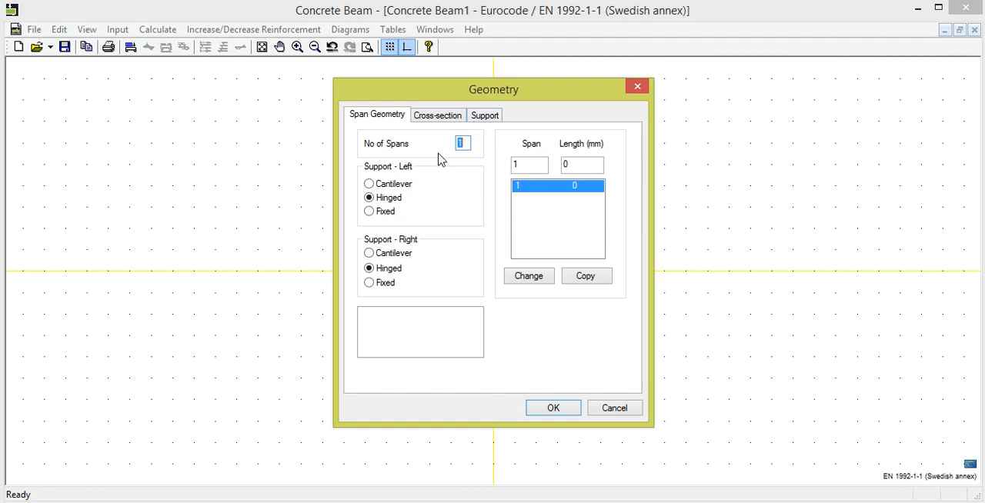
type("3")
left_click(569, 164)
type("7000")
left_click(536, 283)
- Set the length of span 2 to 8000 mm
left_click(583, 198)
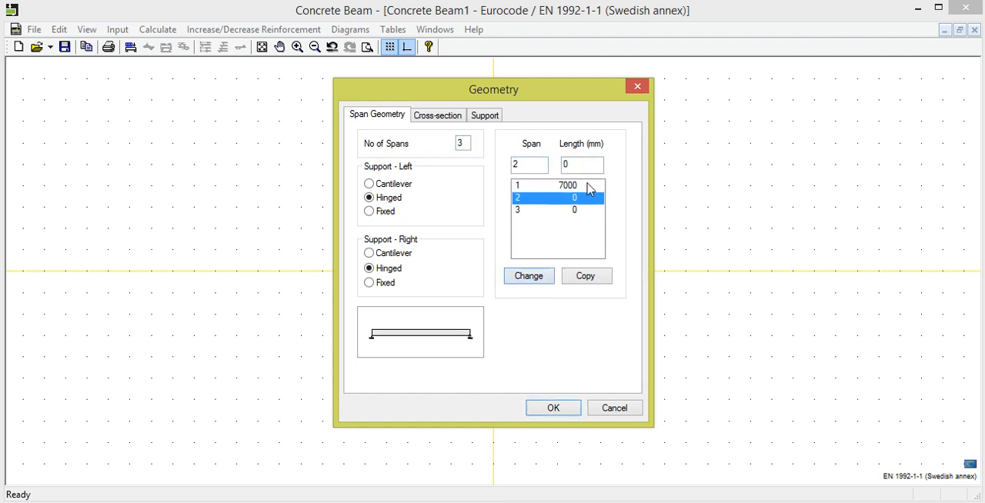
left_click(569, 164)
type("8000")
left_click(533, 276)
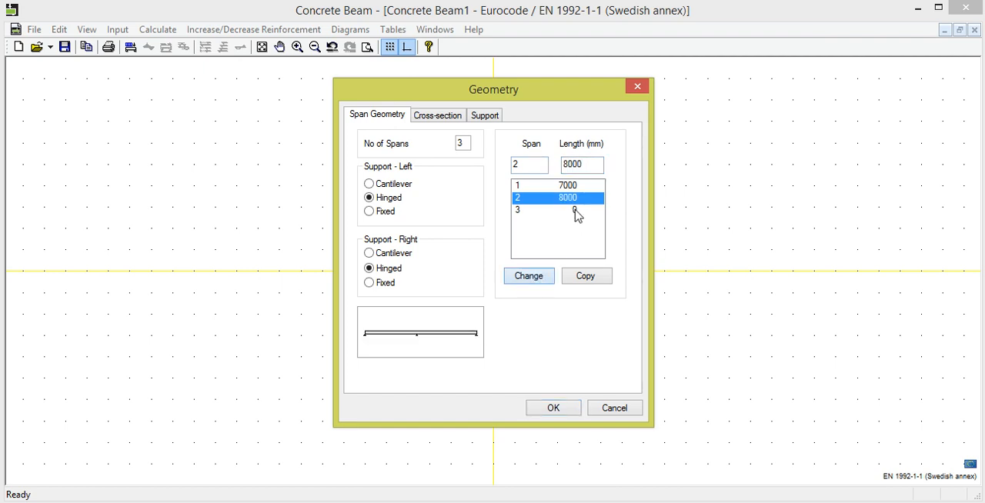
- Set the length of span 3 to 6000 mm and make the beam's left support fixed
left_click(577, 210)
left_click(565, 164)
type("6000")
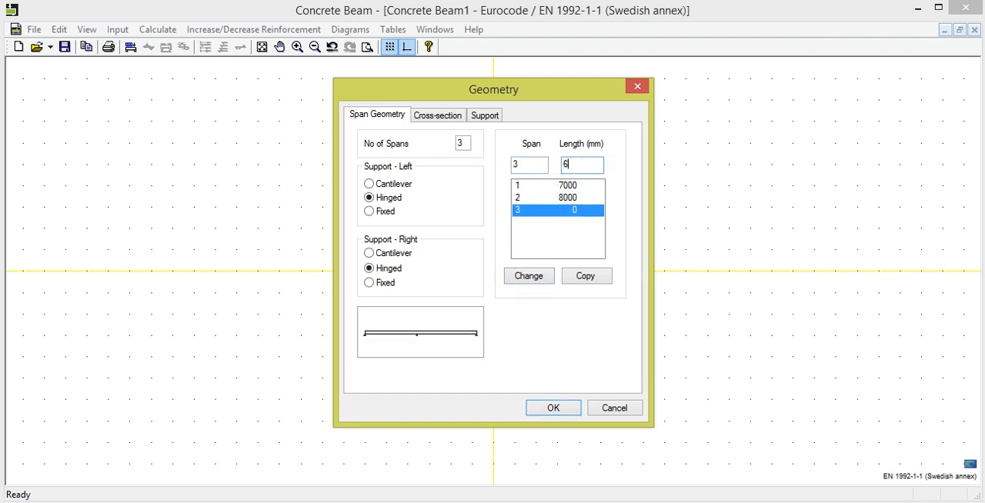
left_click(542, 279)
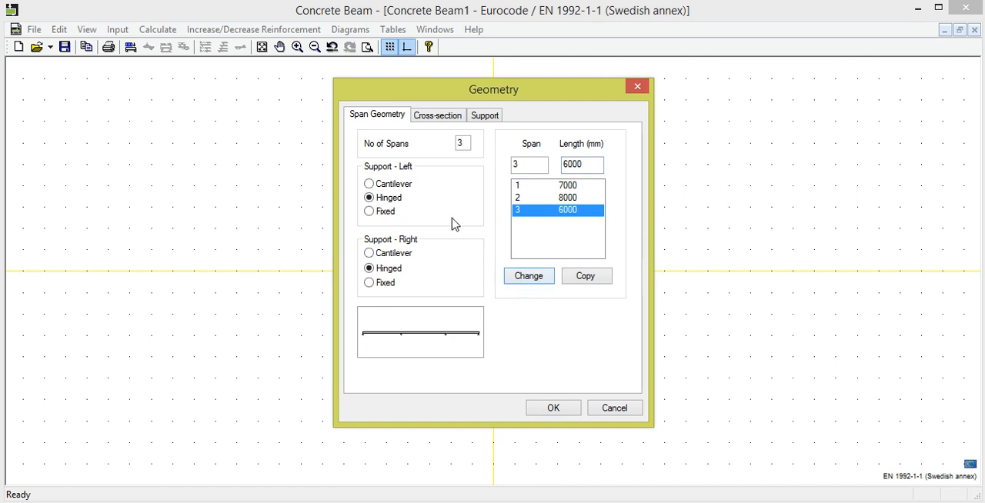
left_click(370, 211)
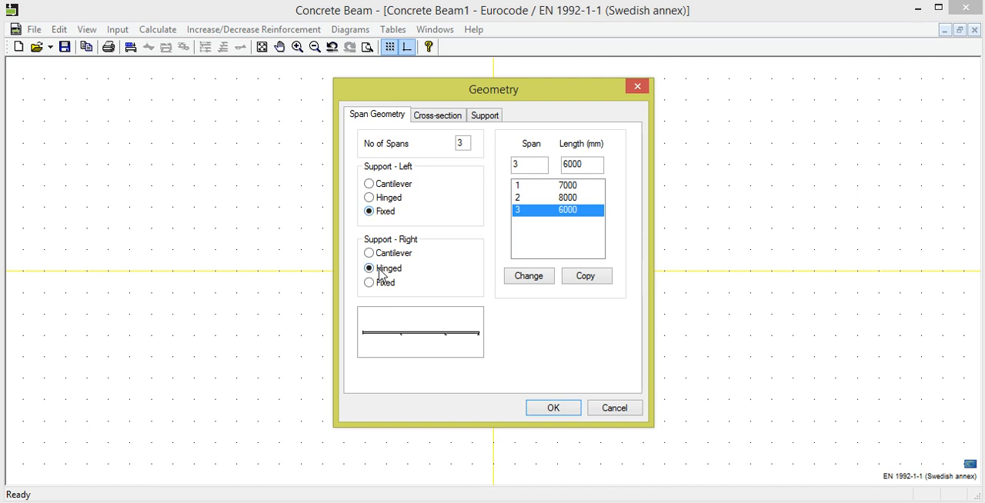
- Try the T-Section, Solid Slab, R - Variable web and T - Variable web cross-section types
left_click(445, 117)
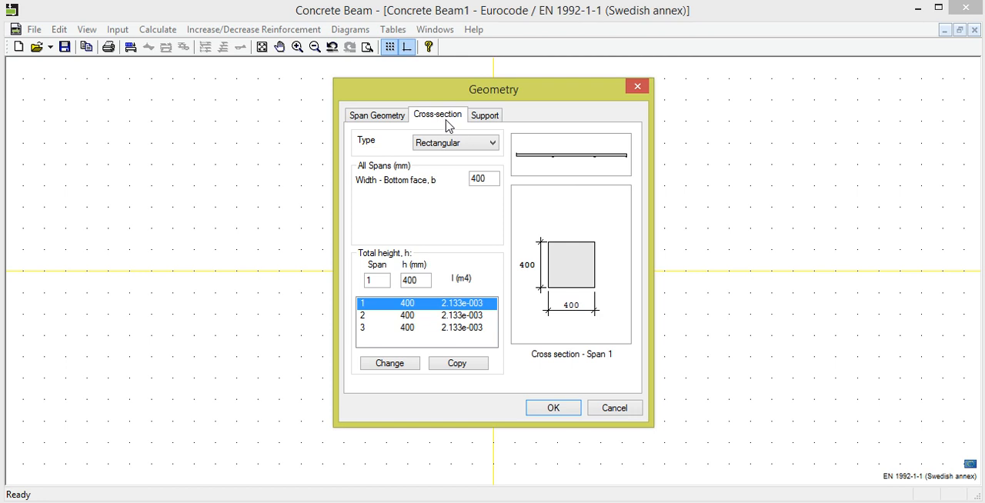
left_click(492, 144)
left_click(487, 166)
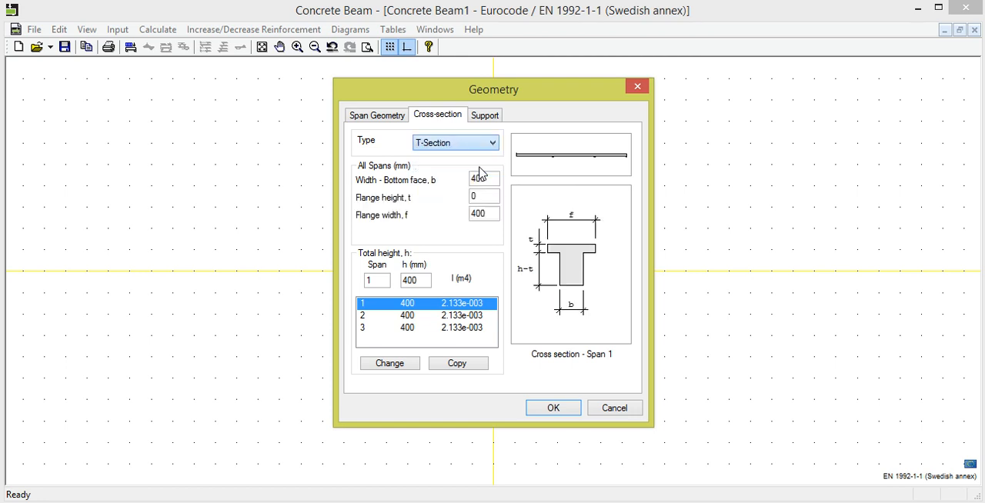
left_click(493, 149)
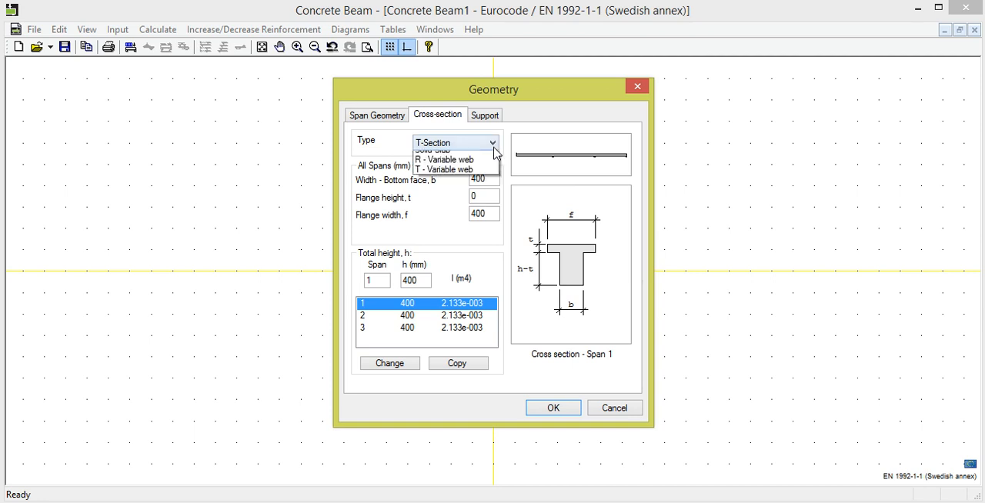
left_click(484, 178)
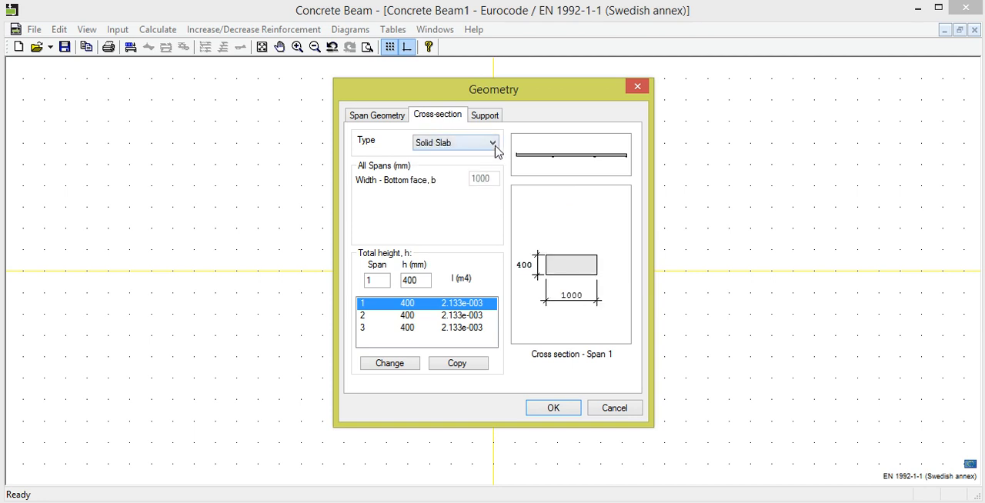
left_click(493, 144)
left_click(486, 189)
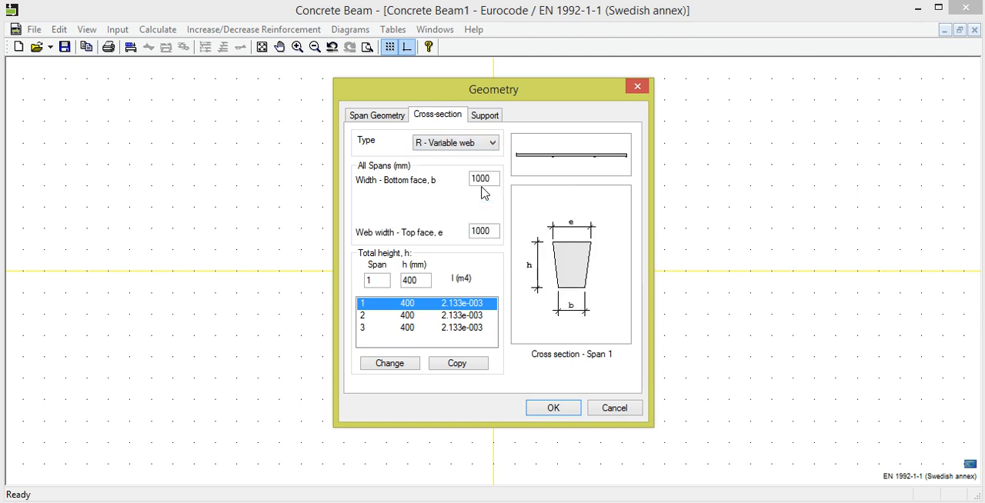
left_click(493, 145)
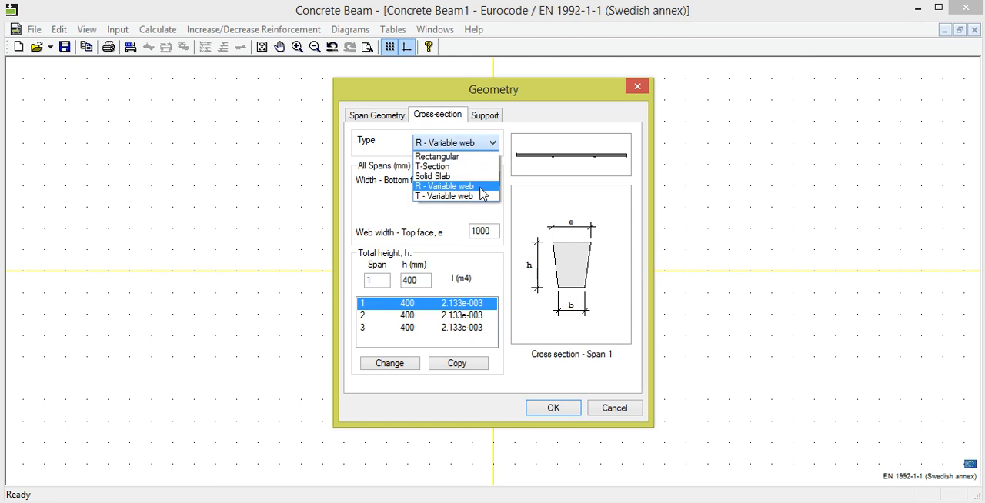
left_click(482, 197)
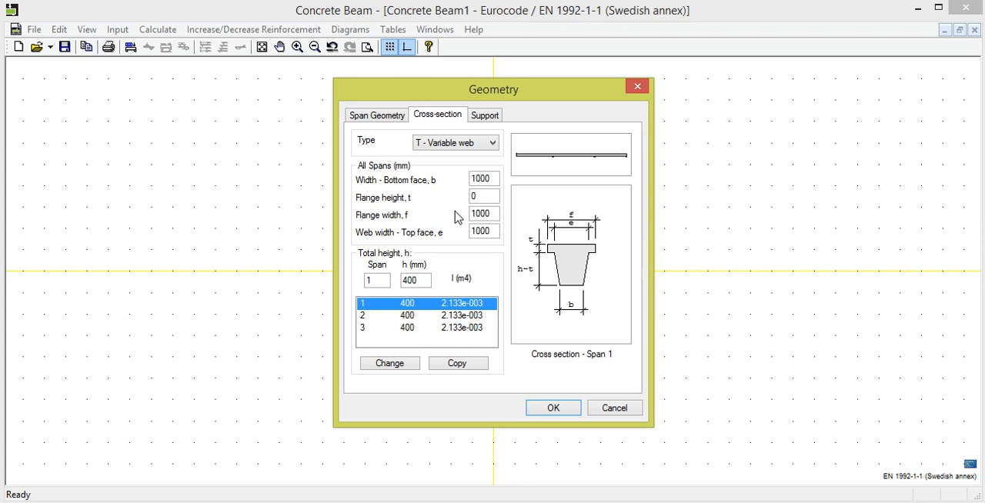
- Set a Rectangular cross-section 400 mm wide with a total height of 700 mm for all spans
left_click(492, 146)
left_click(486, 157)
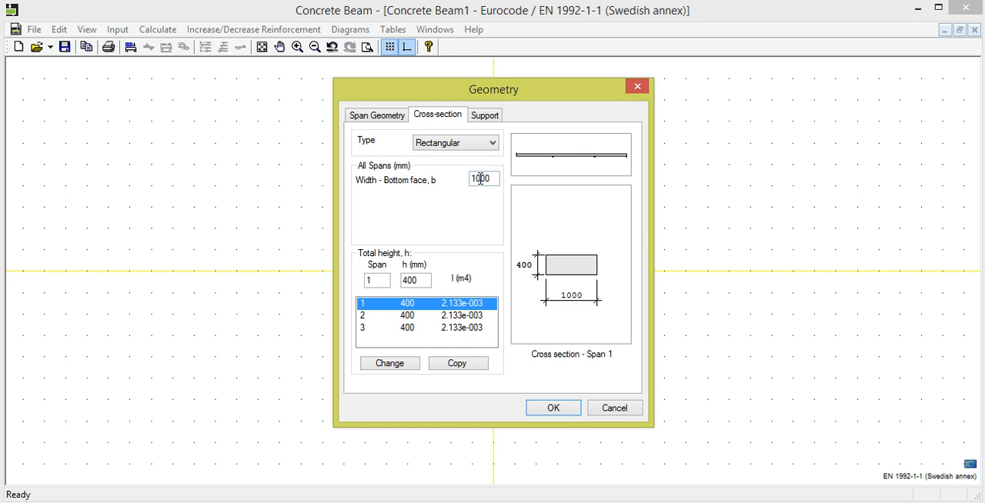
left_click_drag(496, 178, 465, 179)
type("400")
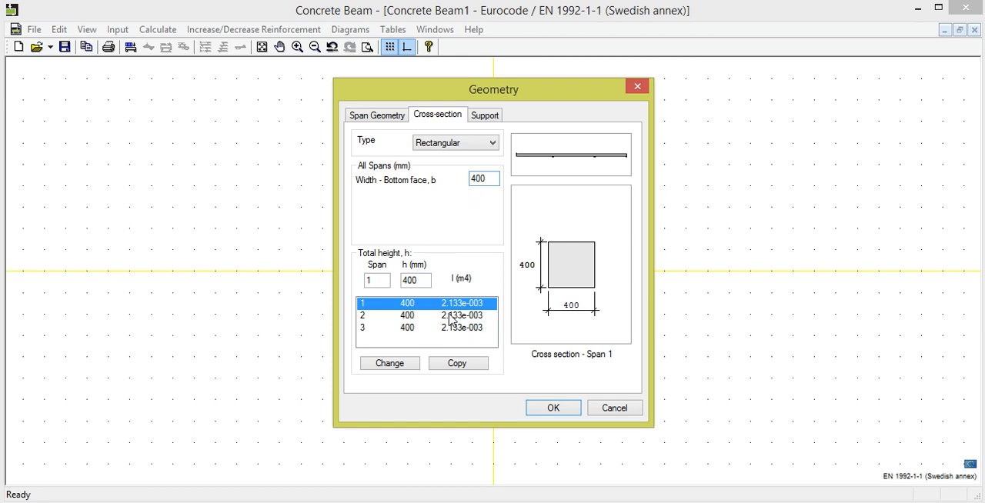
double_click(408, 280)
type("700")
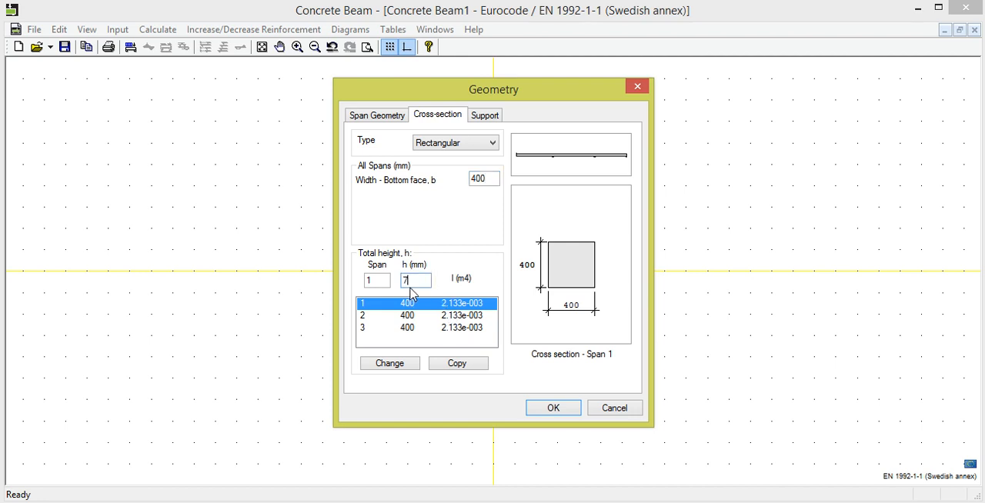
left_click(458, 365)
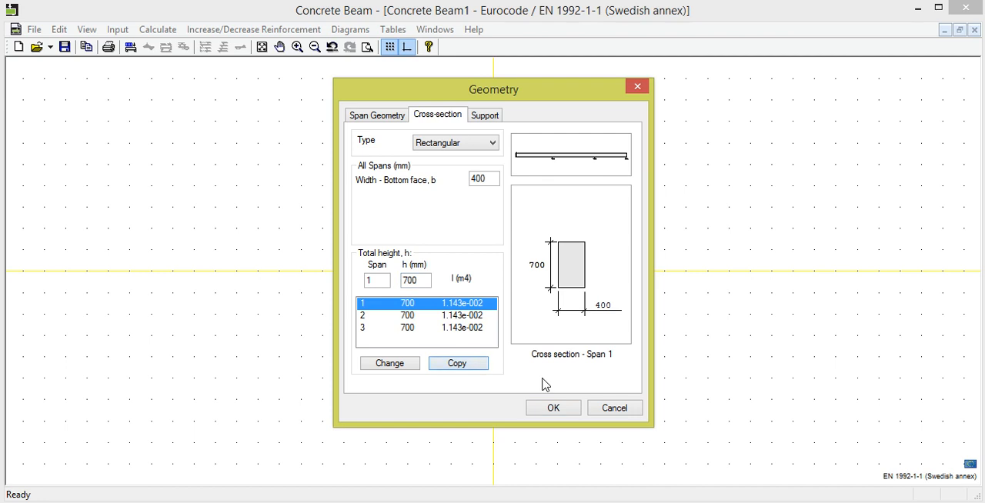
- Give support 2 a length of 300 mm and a stiffness of 25000 kNm for the column below the beam
left_click(479, 117)
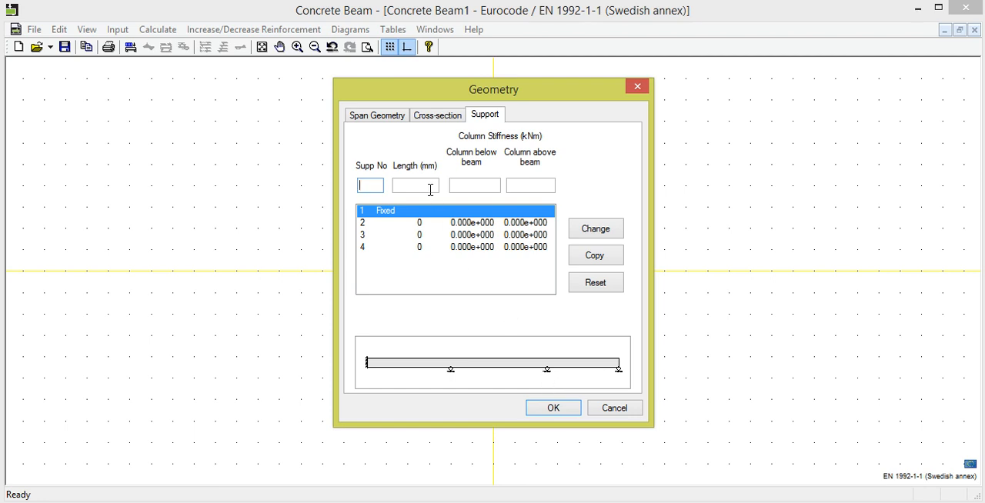
left_click(420, 228)
left_click(422, 185)
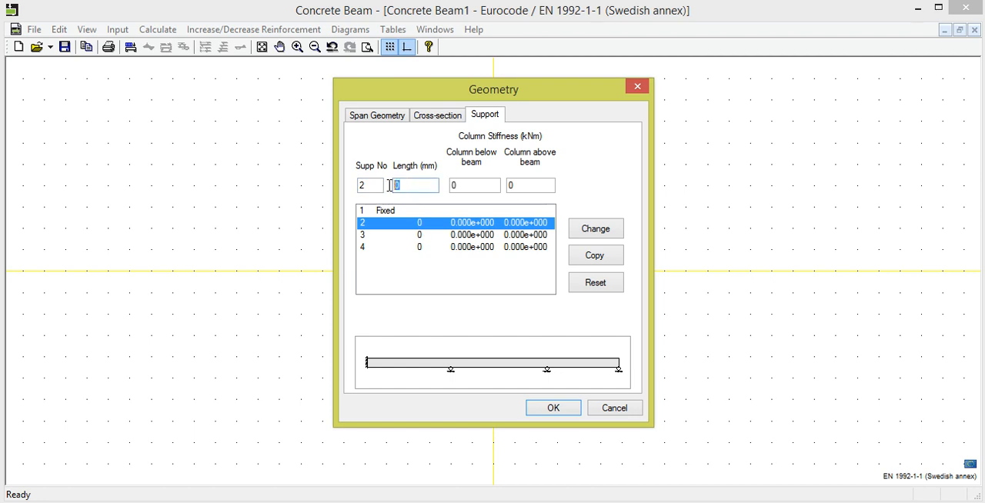
type("300")
left_click(472, 180)
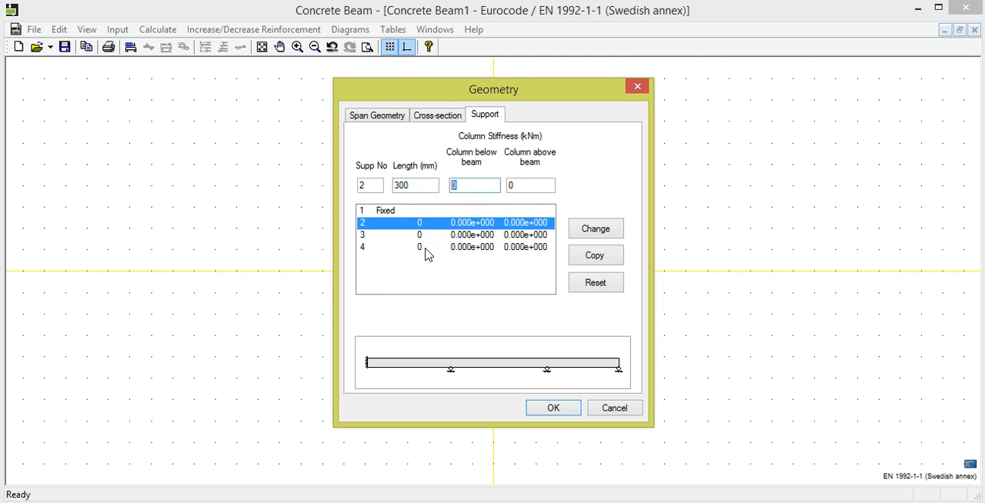
type("25000")
left_click(588, 228)
- Give support 3 a 300 mm length and 25000 kNm stiffness for the column below, and accept the beam geometry
left_click(446, 236)
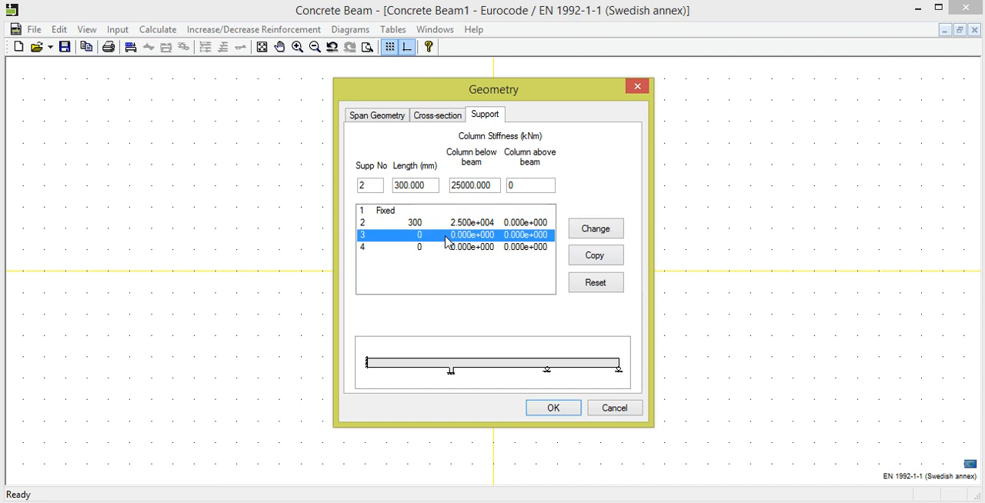
left_click(416, 184)
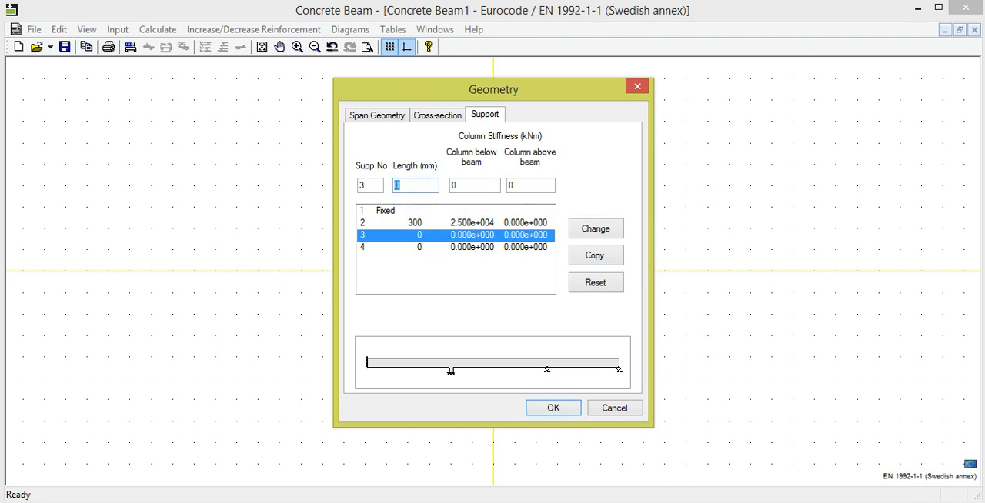
type("300")
double_click(466, 186)
type("25000")
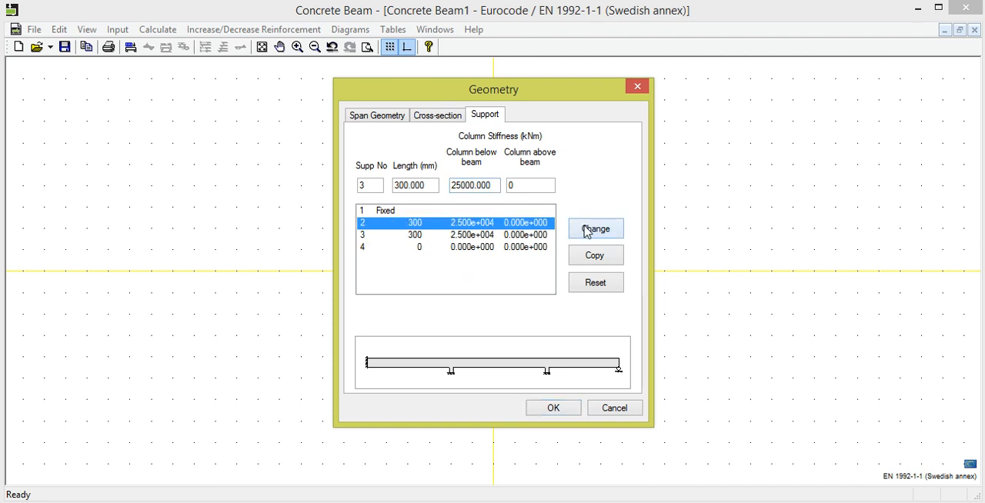
left_click(558, 408)
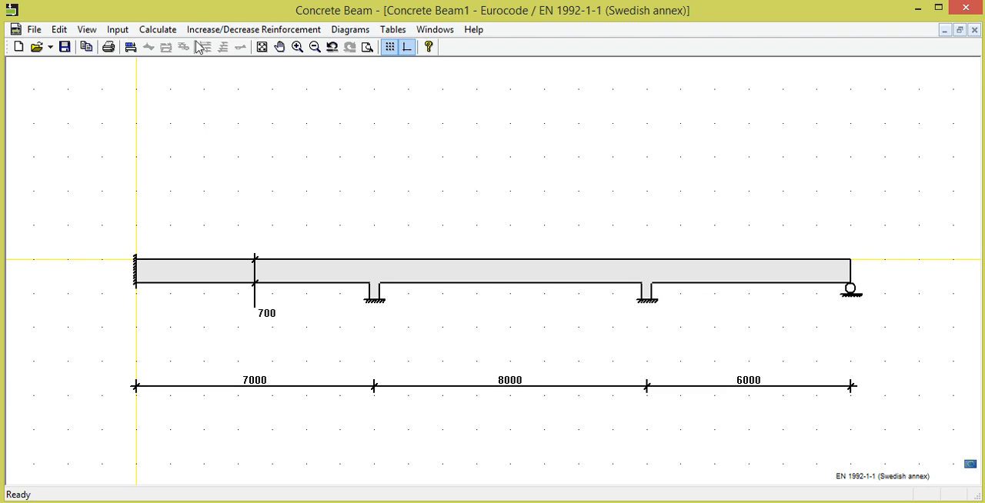
- Set the exposure class in the material properties to XC3 Moderate humidity
left_click(118, 29)
left_click(146, 93)
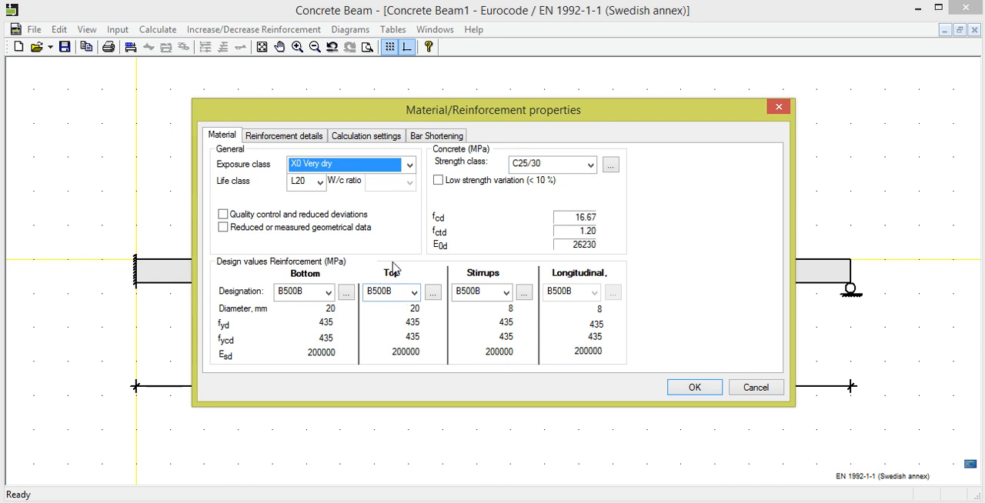
left_click(410, 165)
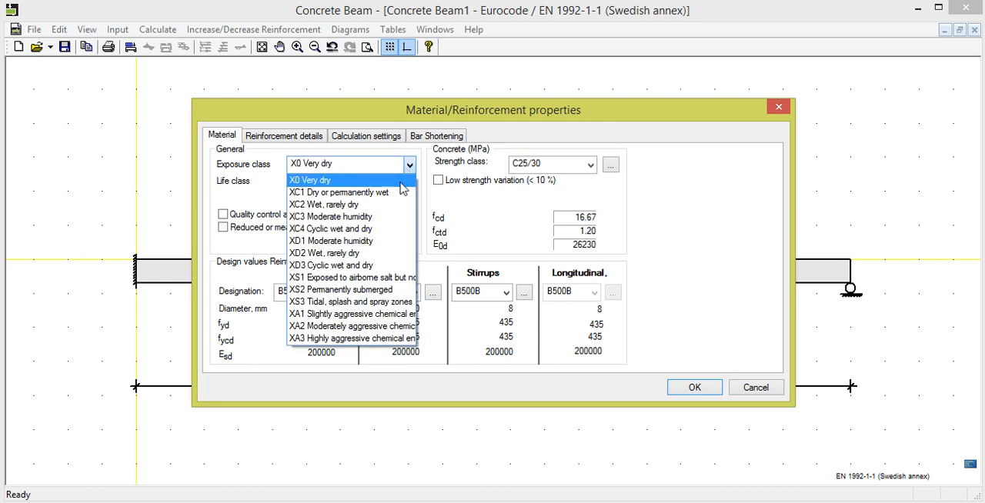
left_click(384, 216)
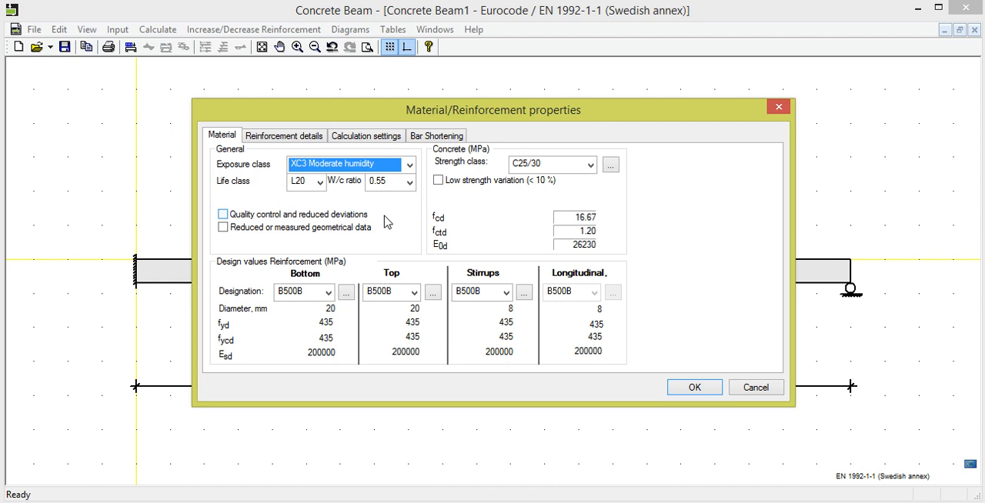
- Set the material properties to life class L100, W/c ratio <=0.50 and concrete strength class C30/37
left_click(319, 182)
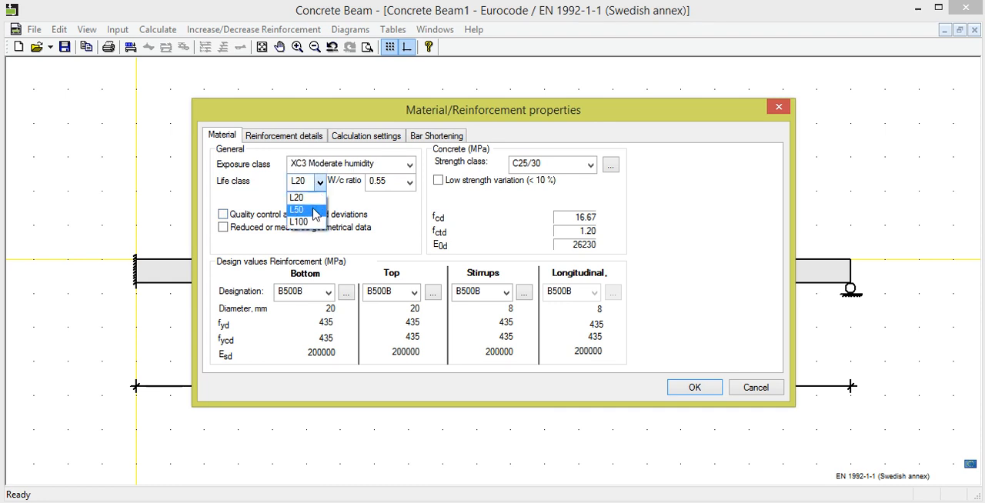
left_click(314, 223)
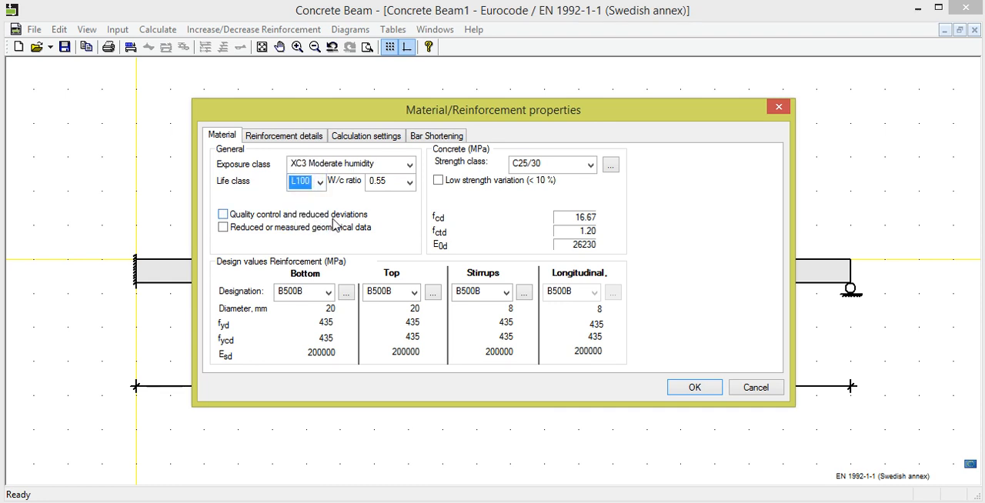
left_click(409, 185)
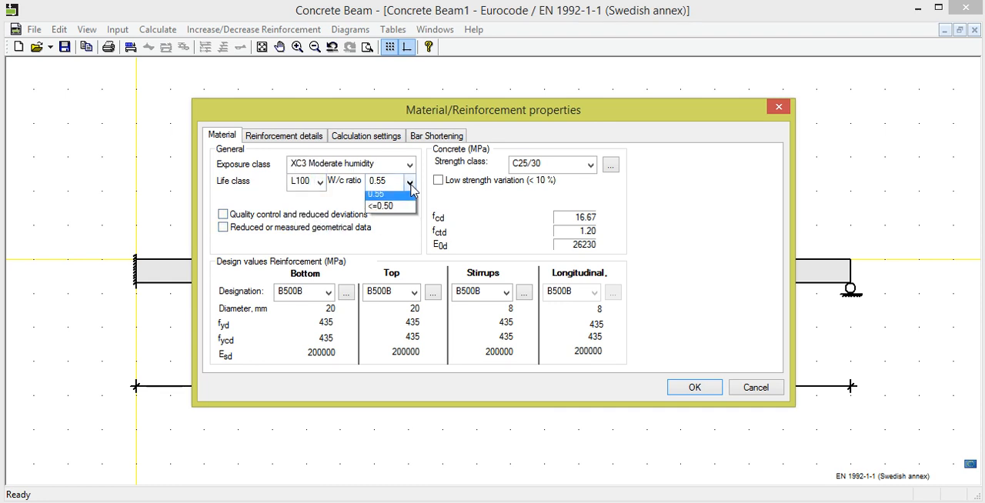
left_click(402, 207)
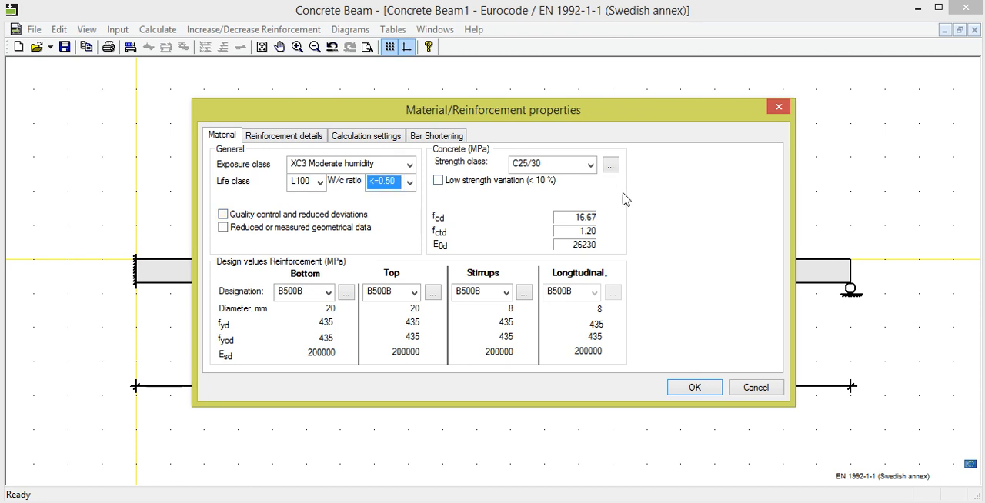
left_click(591, 166)
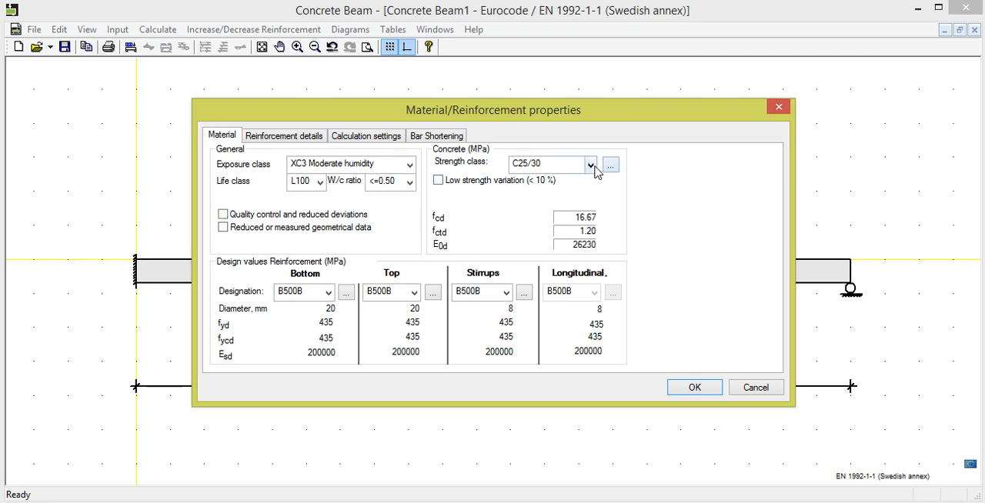
left_click(563, 240)
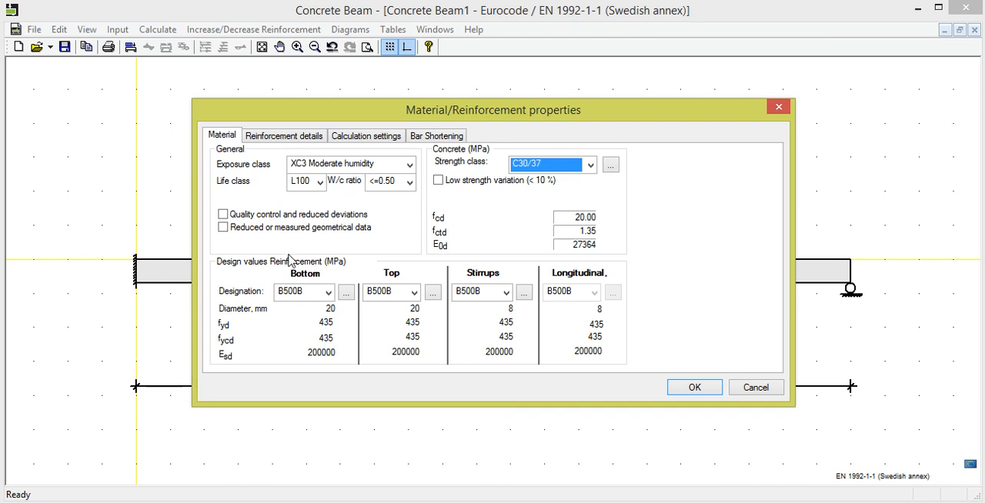
- Try the quality control, reduced geometrical data and low strength variation options, and leave all three switched off
left_click(223, 215)
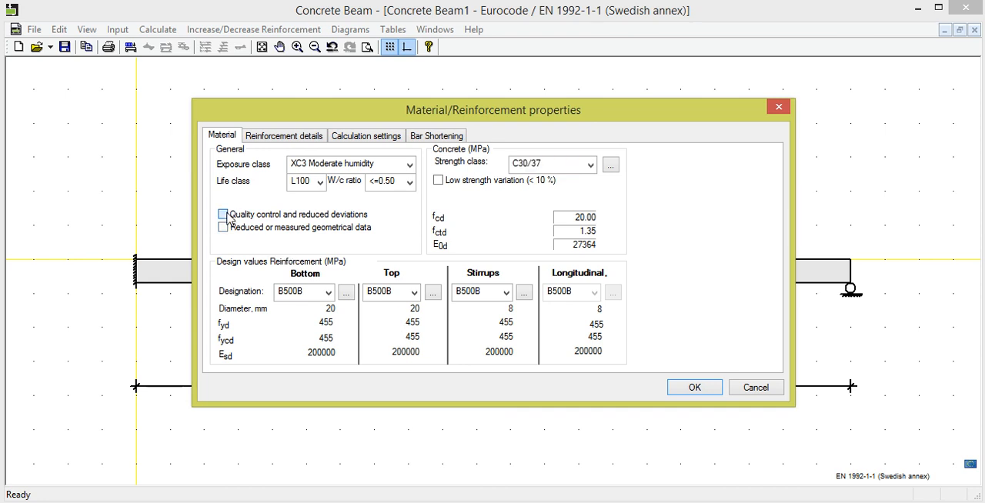
left_click(223, 228)
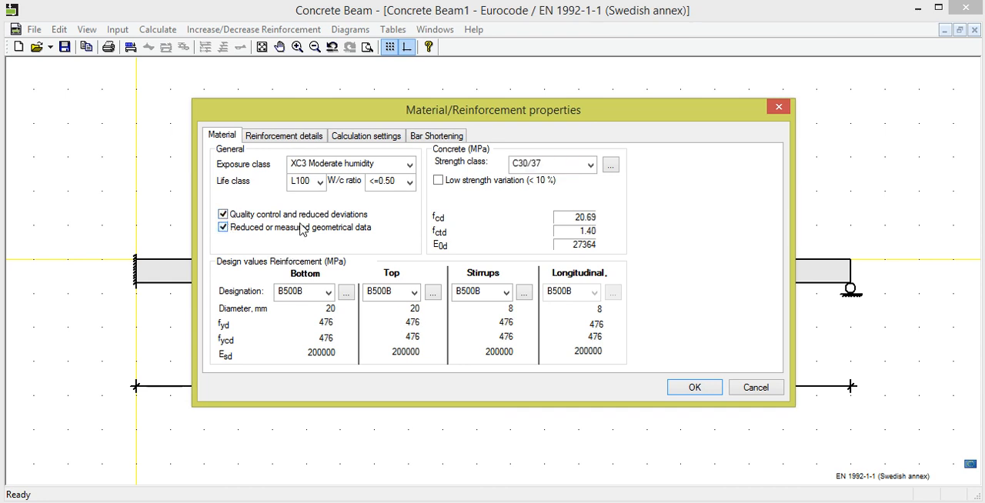
left_click(438, 180)
left_click(437, 180)
left_click(223, 227)
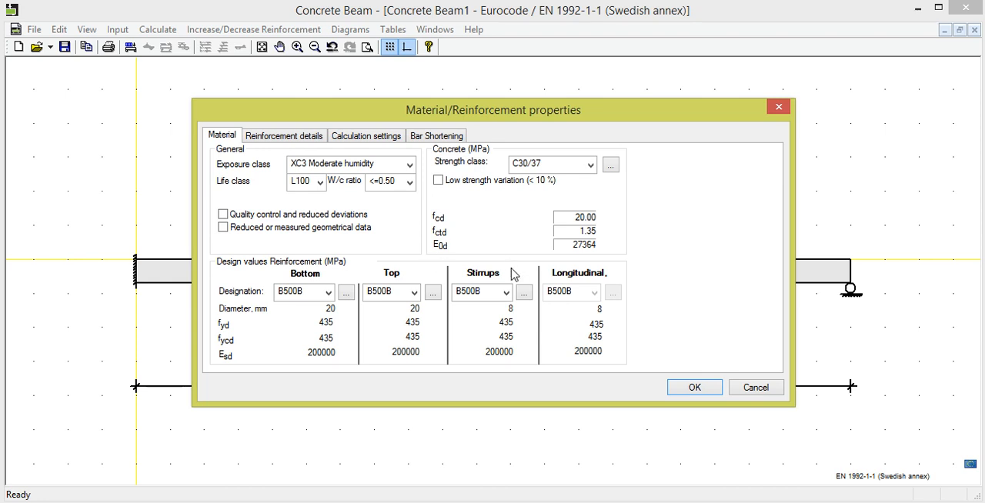
- View the C30/37 concrete's material data and stress-strain diagram
left_click(610, 166)
left_click(646, 201)
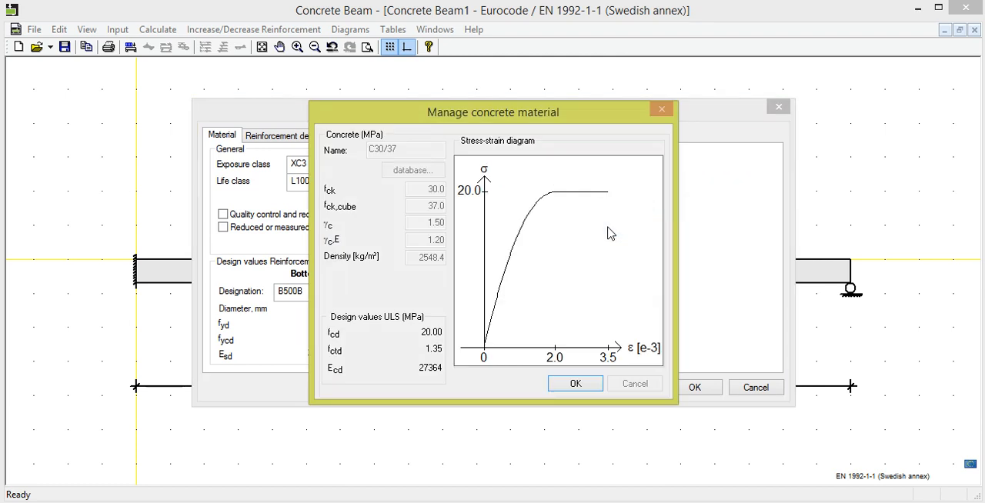
left_click(569, 384)
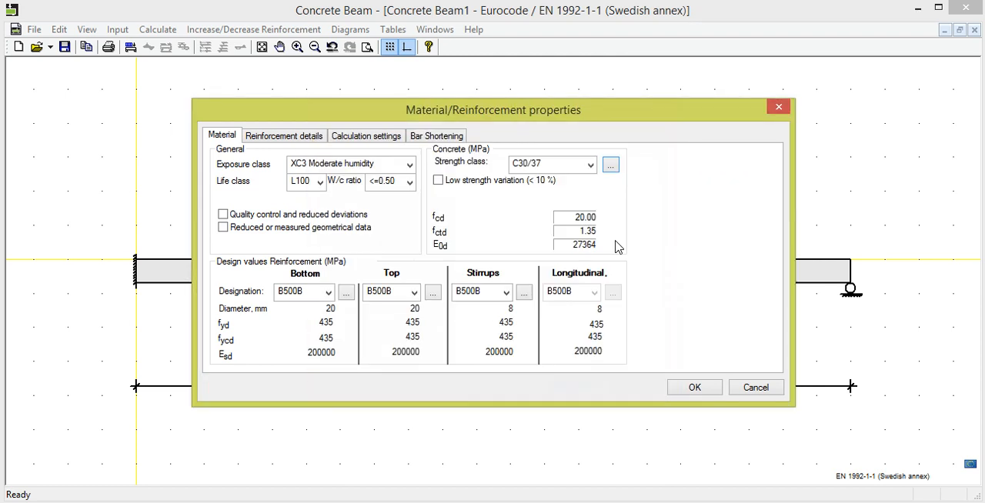
- Start a new concrete material as a copy of C30/37, discard it and cancel the material properties
left_click(610, 165)
left_click(635, 186)
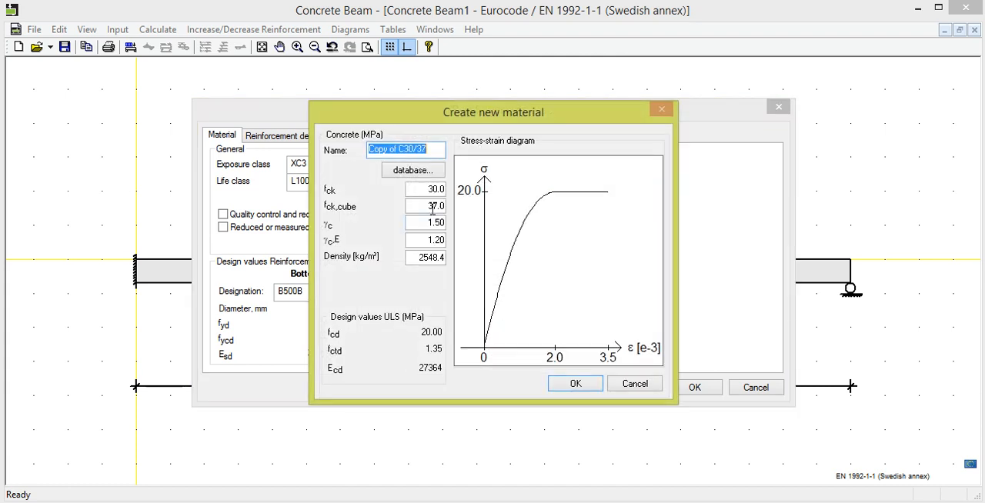
left_click(631, 385)
left_click(750, 390)
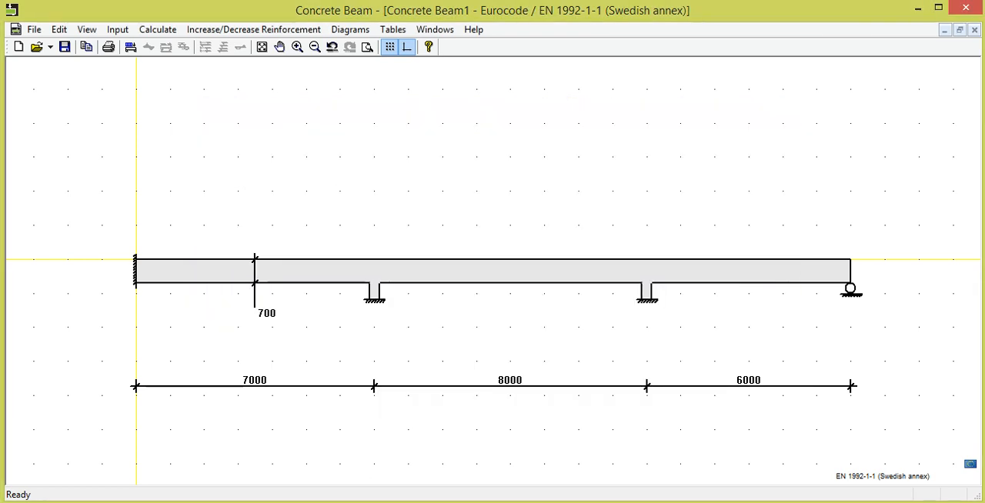